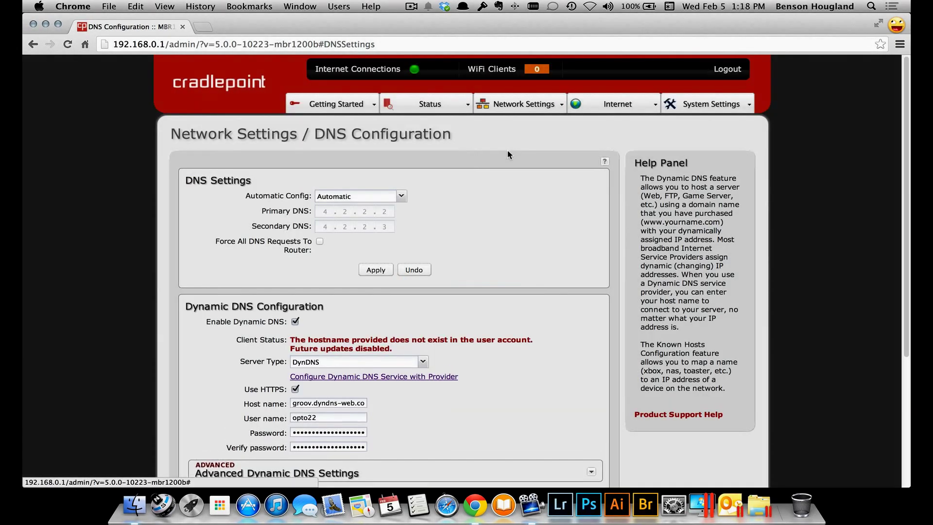
Keep DynDNS as the Dynamic DNS server type and open Dyn's website in a new tab
scroll(507, 150, "down", 2)
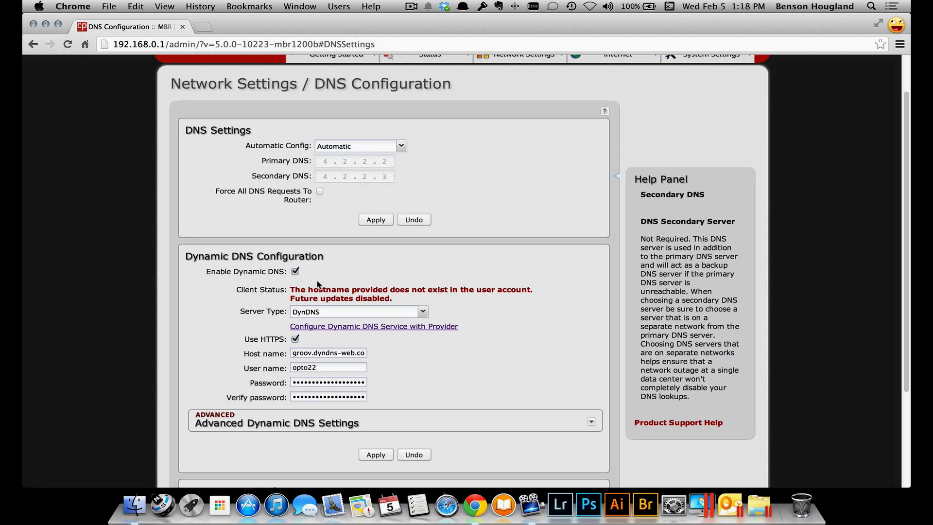
left_click(328, 313)
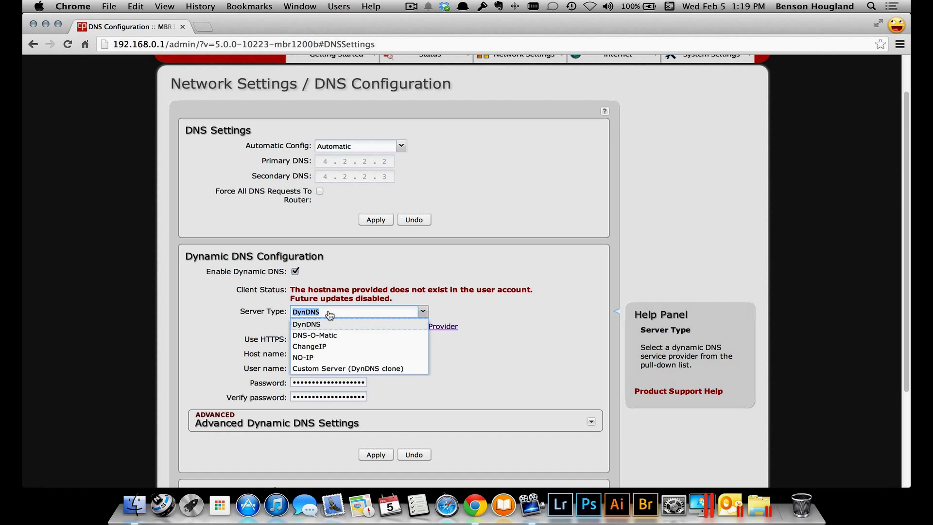
left_click(330, 314)
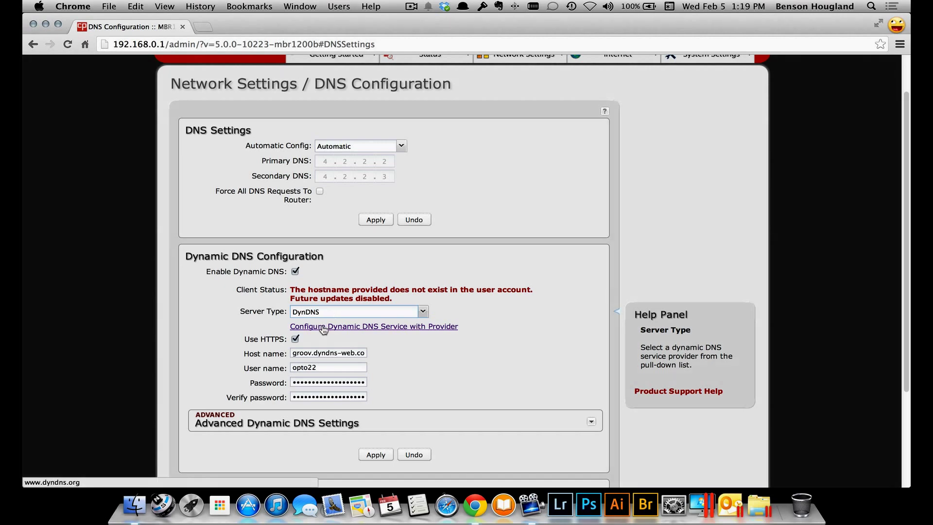
left_click(323, 328)
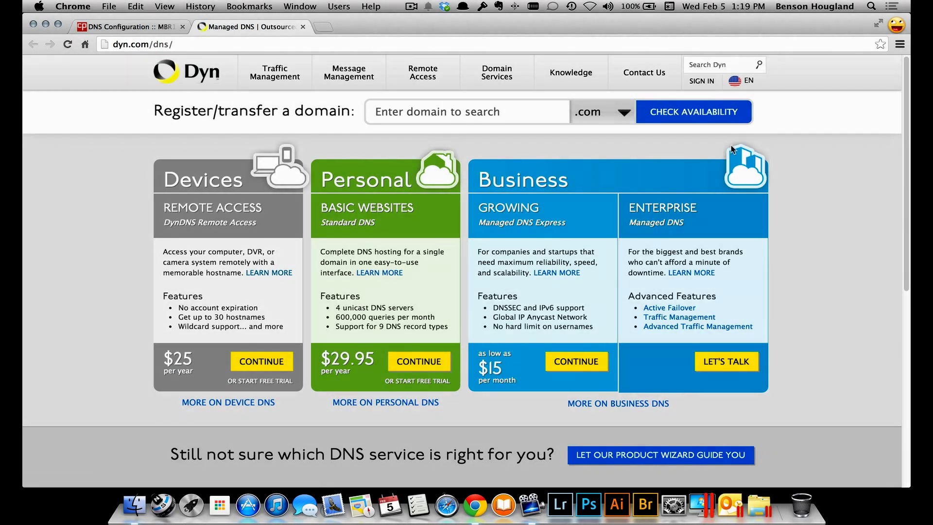
Log in to Dyn with the account username and password
left_click(701, 82)
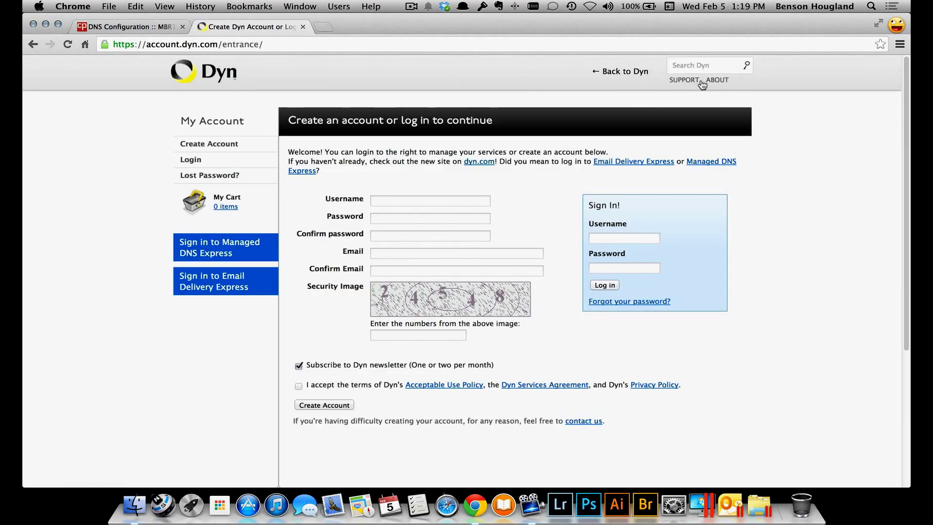
left_click(623, 237)
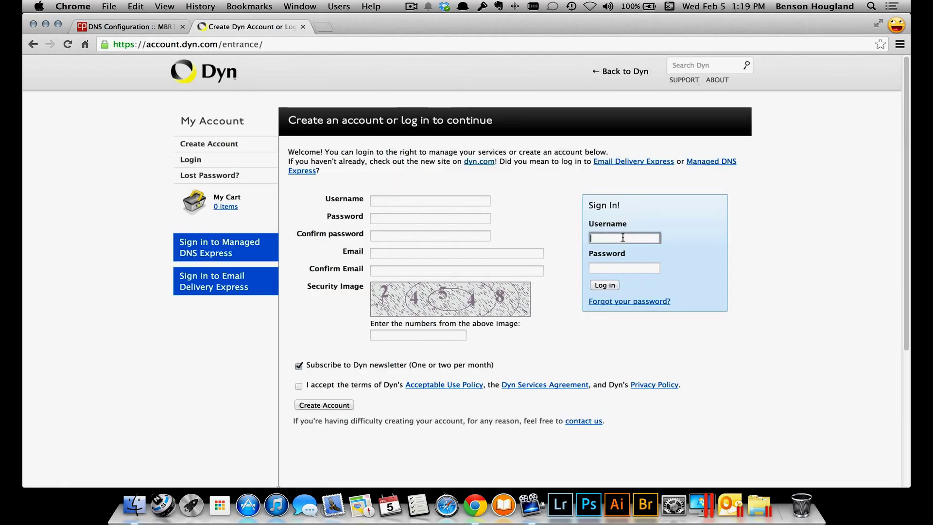
type("opto22")
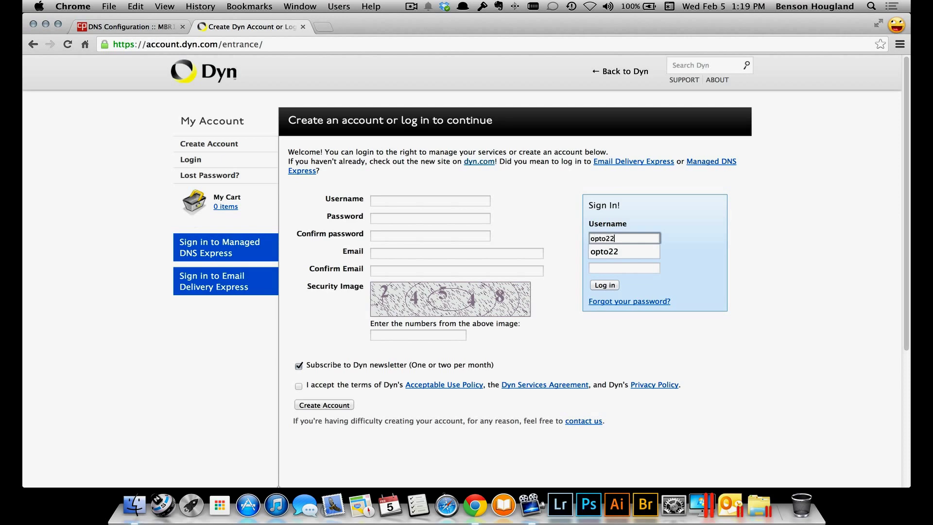
key("Tab")
type("•••••")
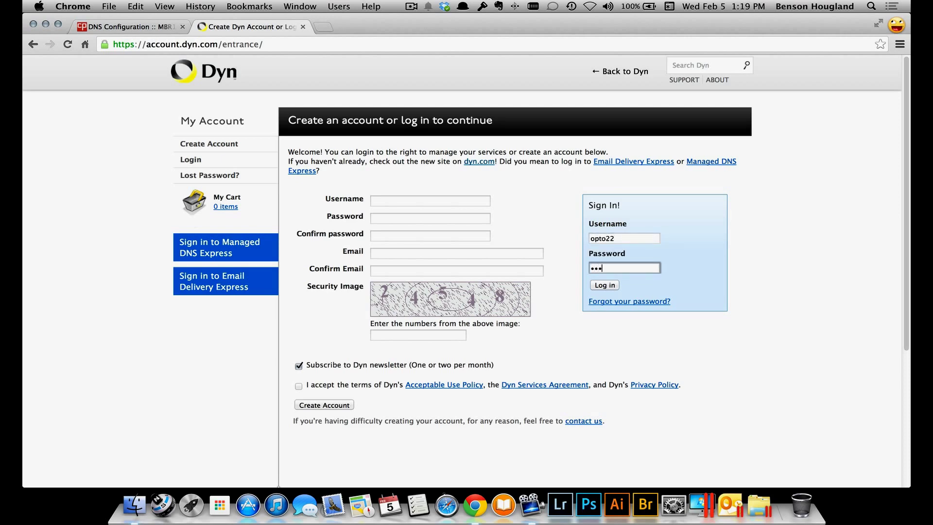
type("•••")
left_click(601, 287)
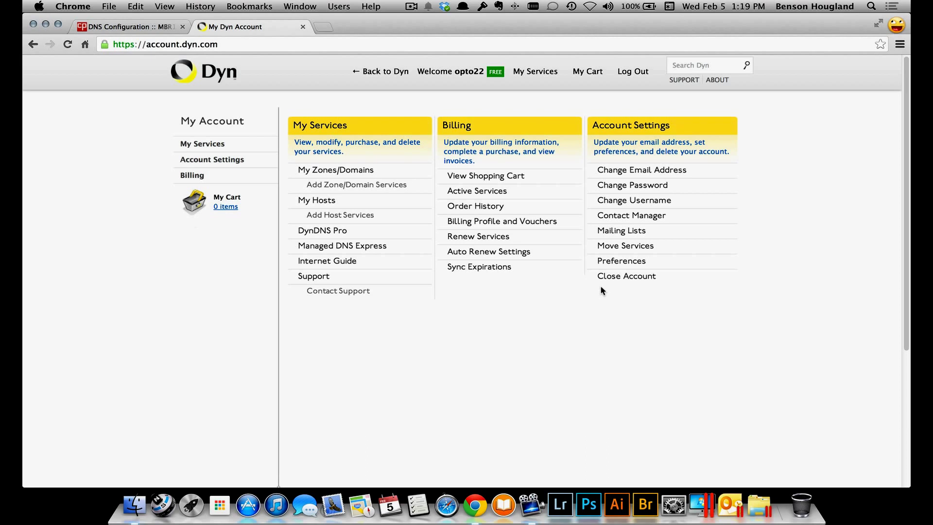
left_click(323, 216)
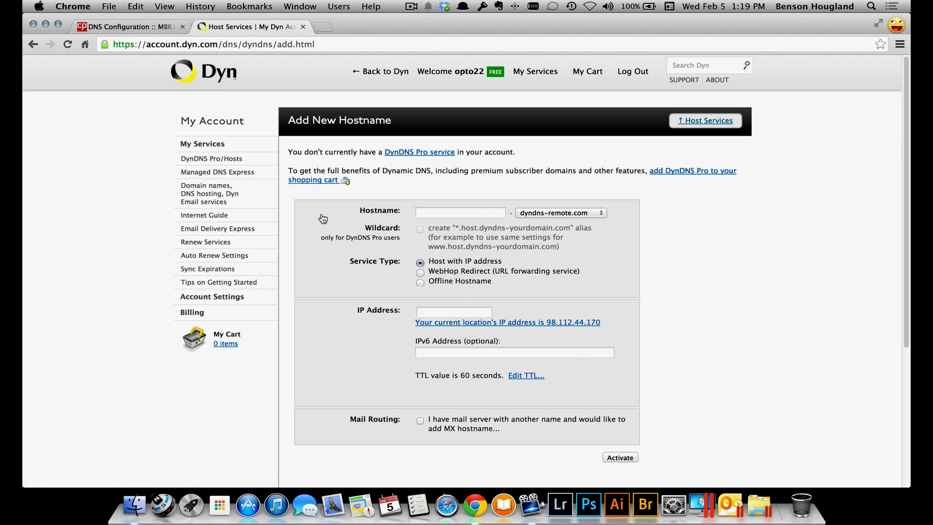
left_click(424, 213)
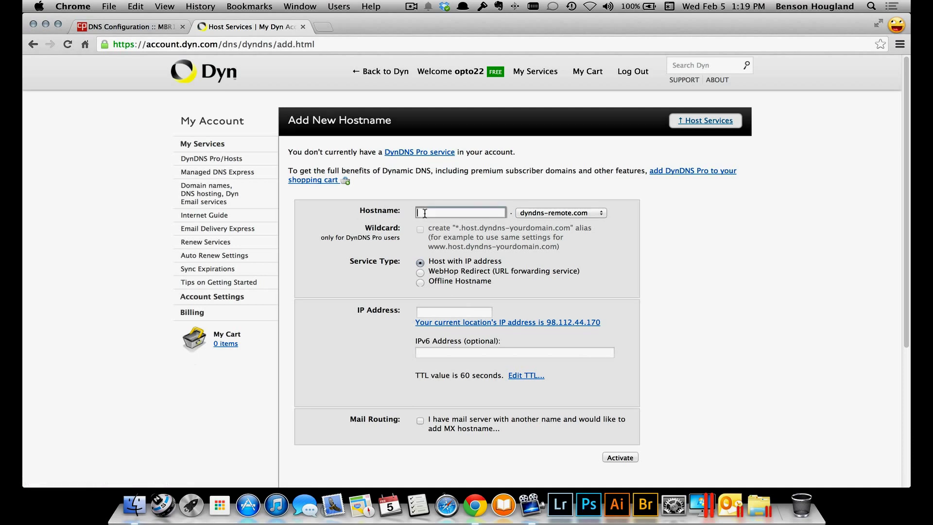
type("groov")
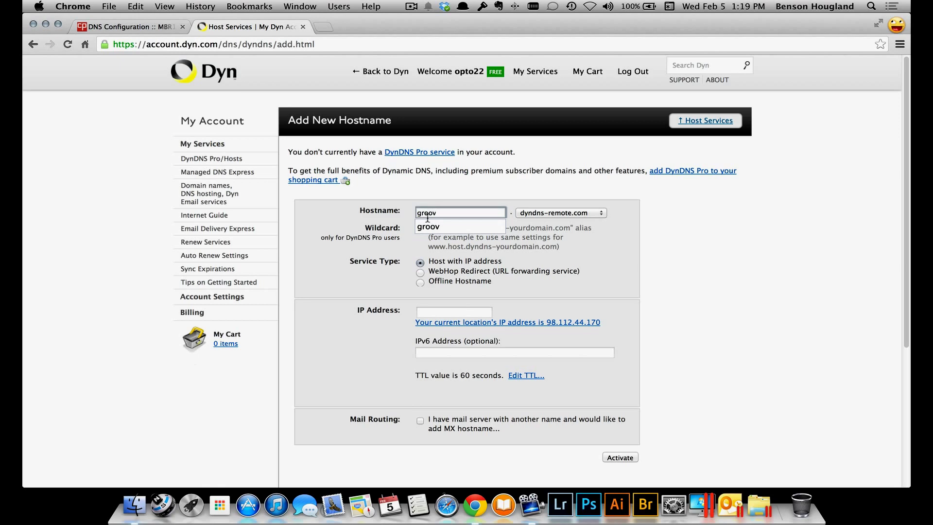
left_click(541, 214)
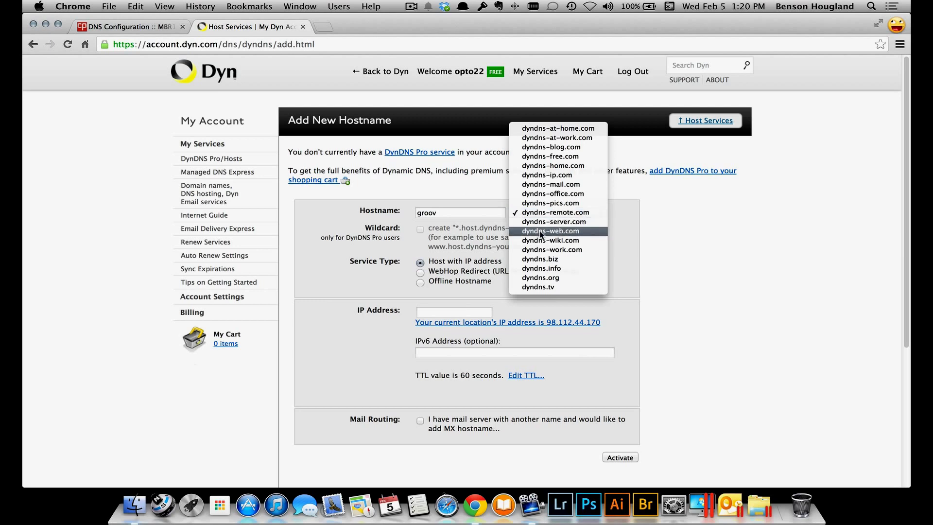
left_click(541, 232)
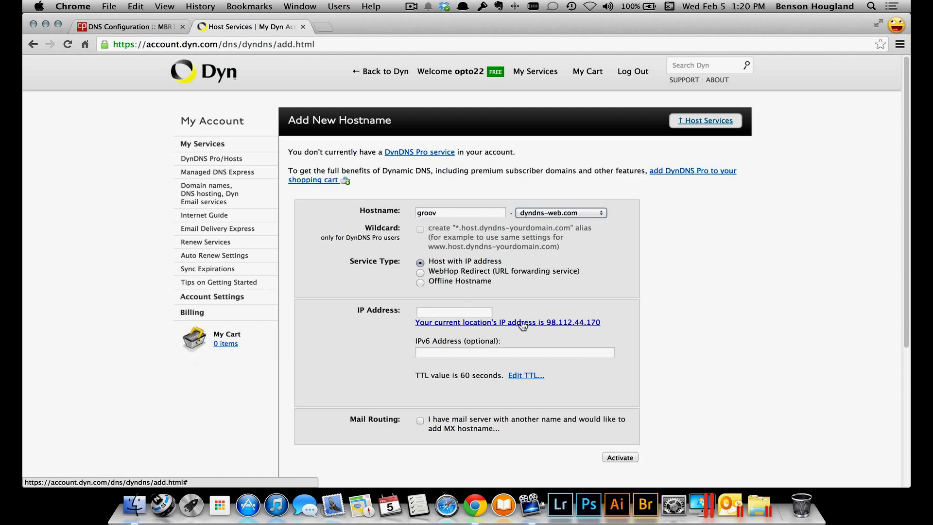
left_click(523, 323)
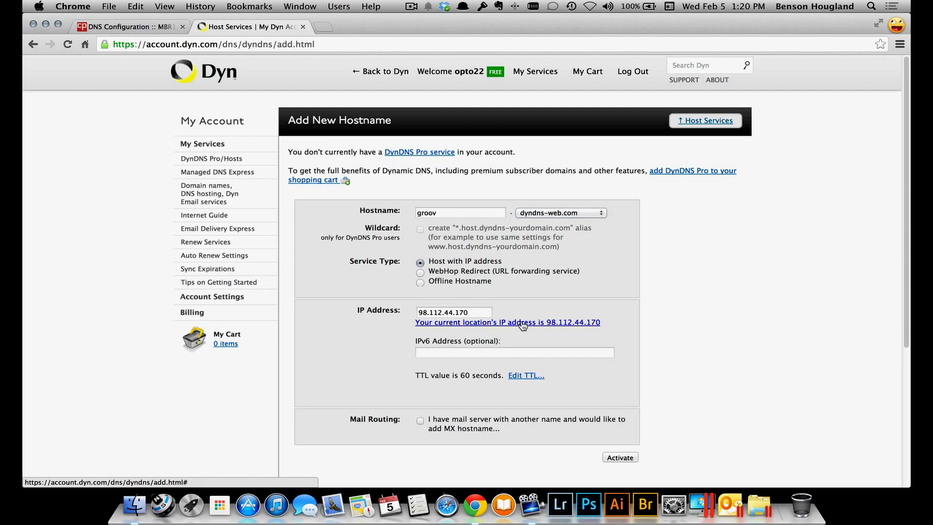
left_click(620, 458)
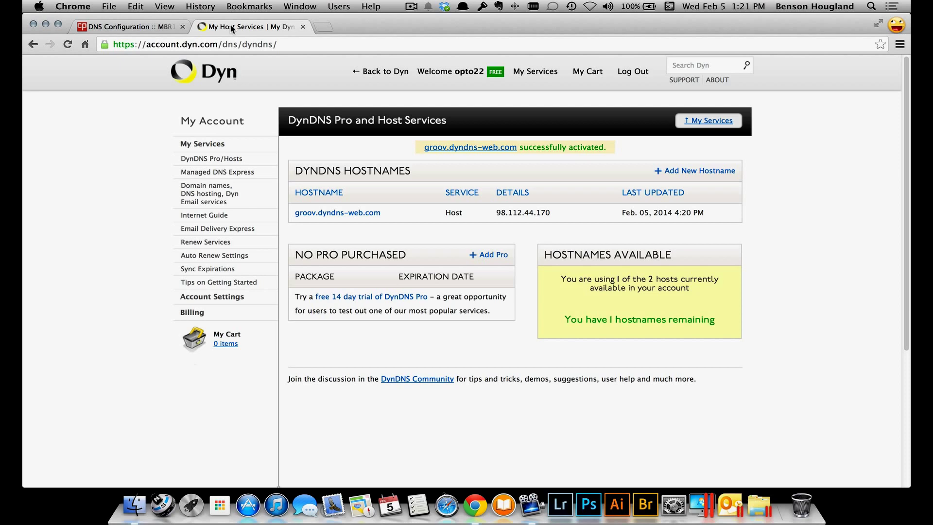
left_click(120, 27)
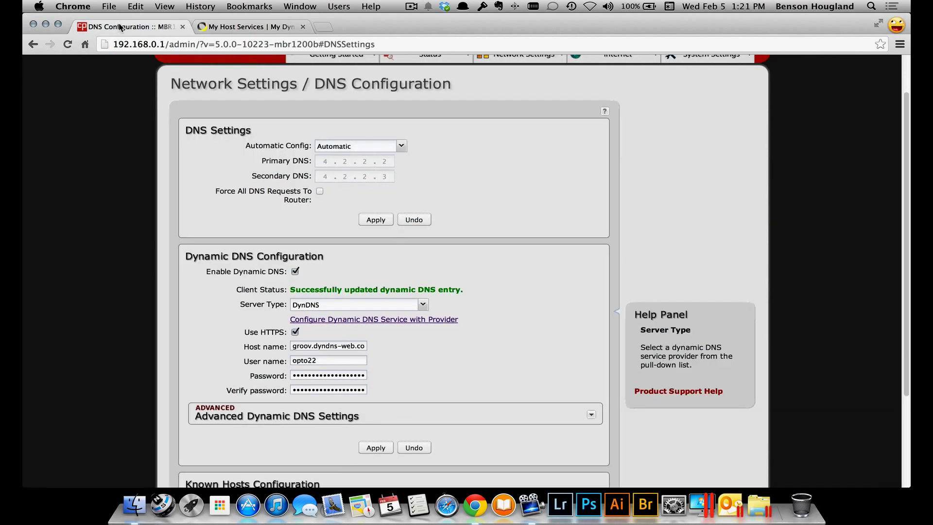
Apply DynDNS settings for host groov.dyndns-web.com and acknowledge the Success dialog
left_click(354, 310)
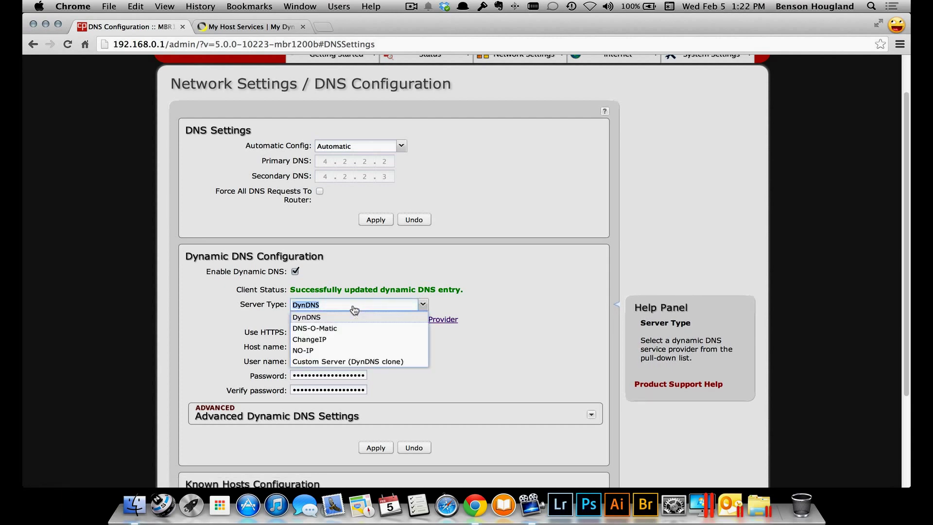
left_click(355, 310)
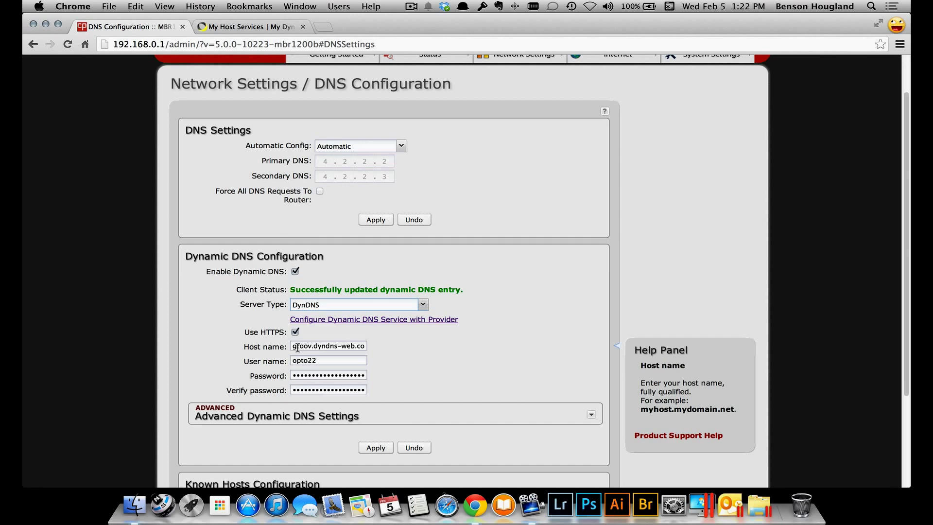
left_click_drag(294, 347, 406, 348)
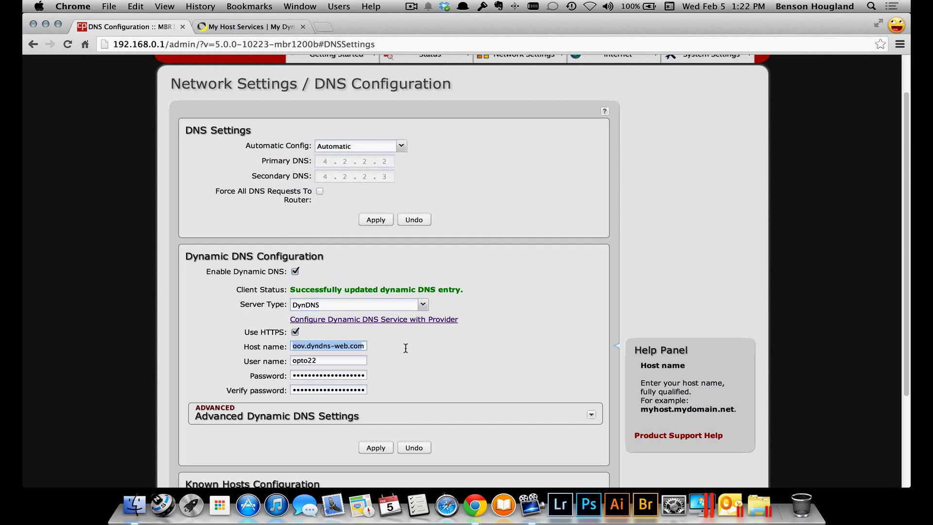
left_click(326, 362)
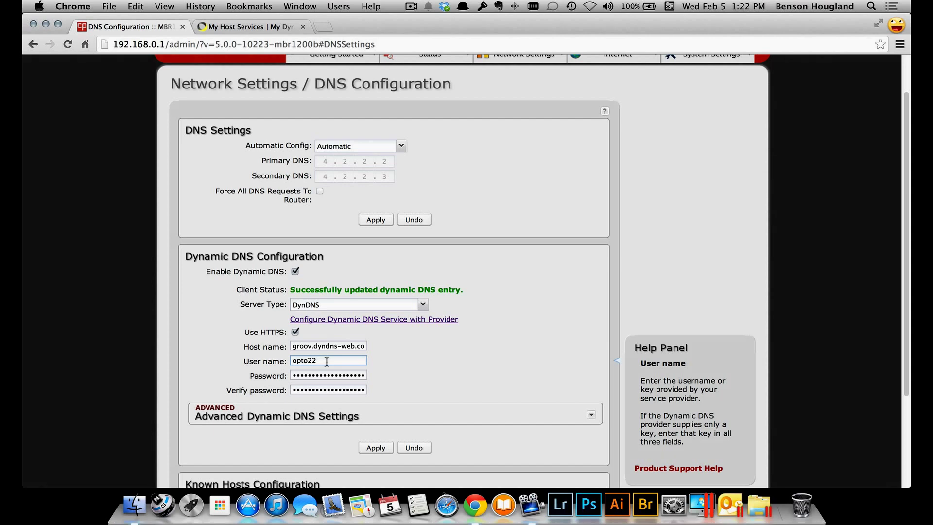
left_click(374, 447)
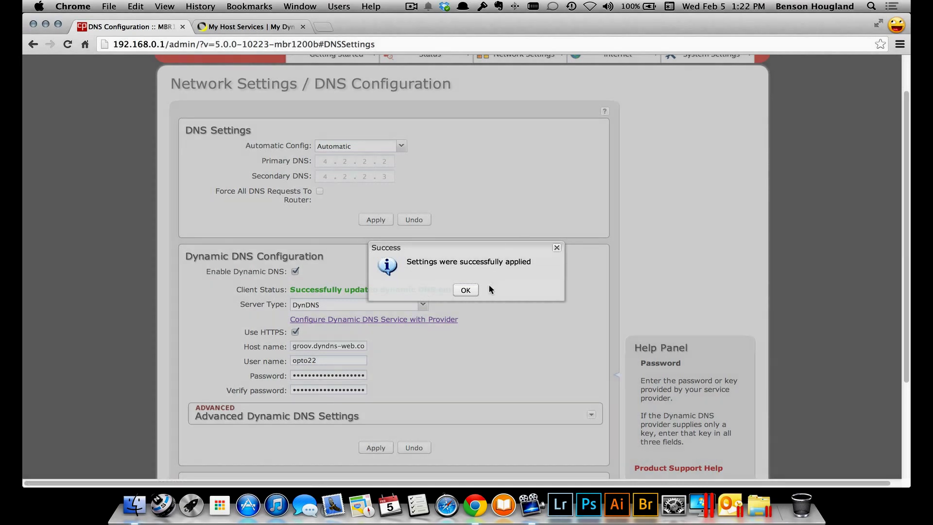
left_click(467, 290)
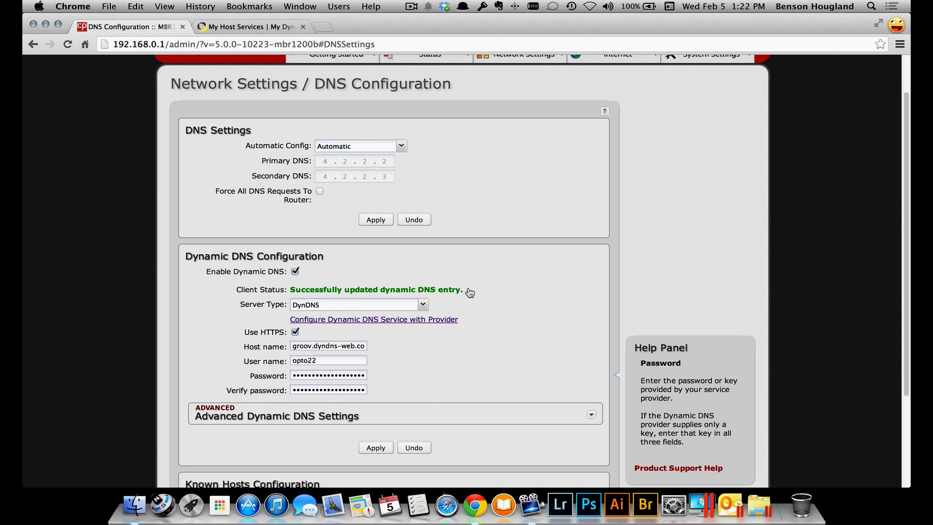
left_click(324, 27)
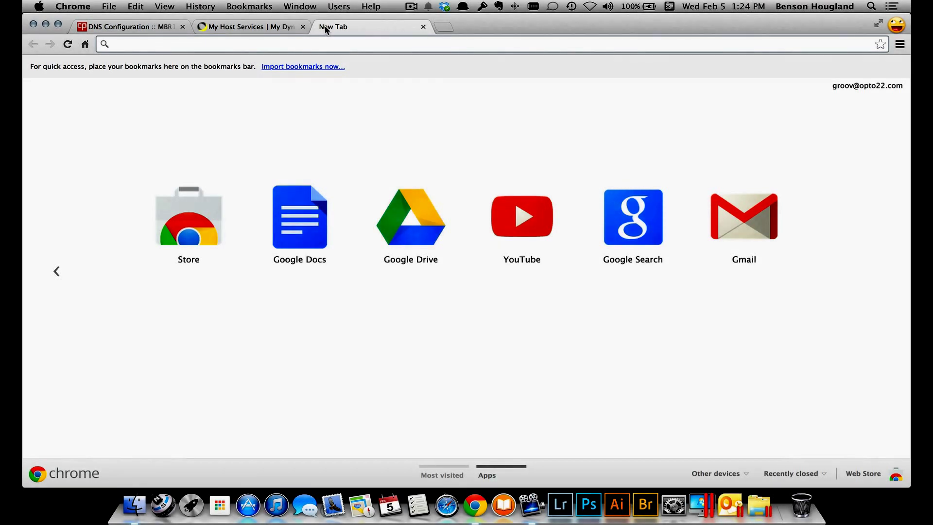
type("h")
type("ps:")
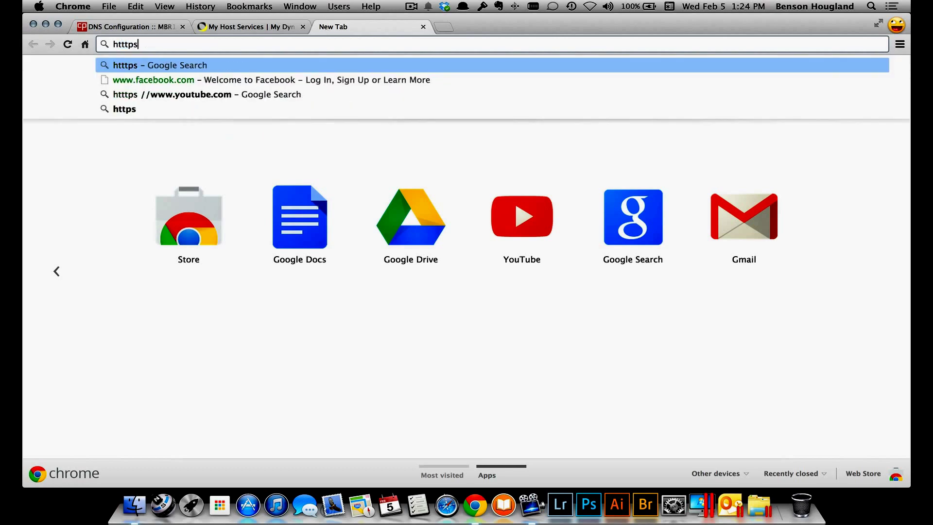
key("BackSpace")
key("BackSpace")
key("BackSpace")
type("ps")
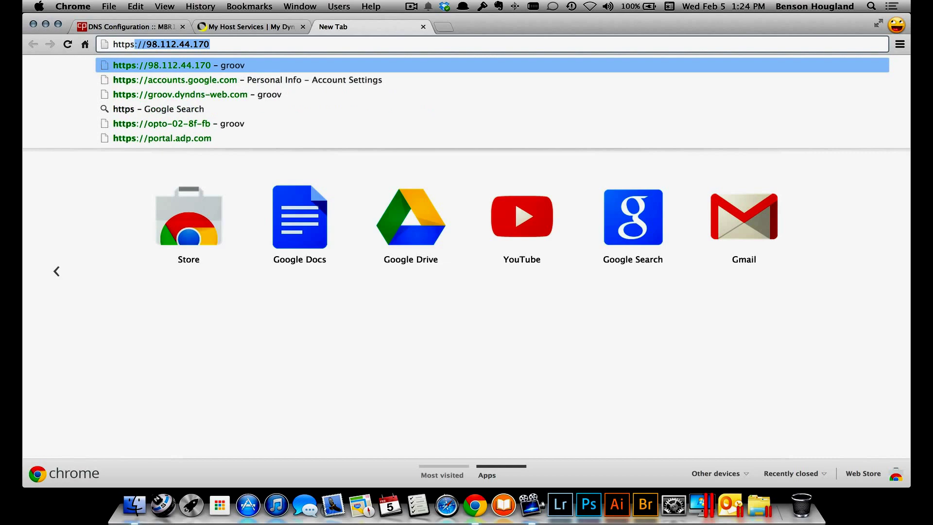
type(".")
key("BackSpace")
type("://groov.dyndns-web.com")
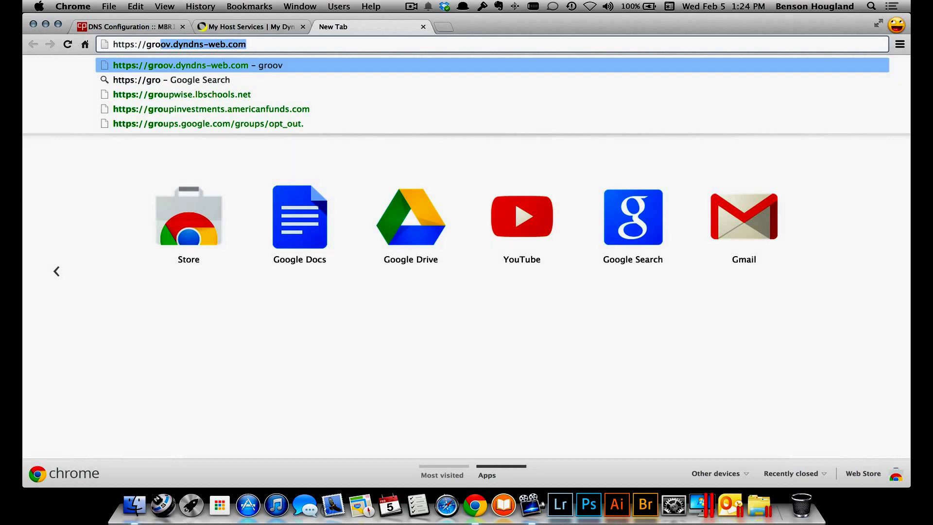
key("Return")
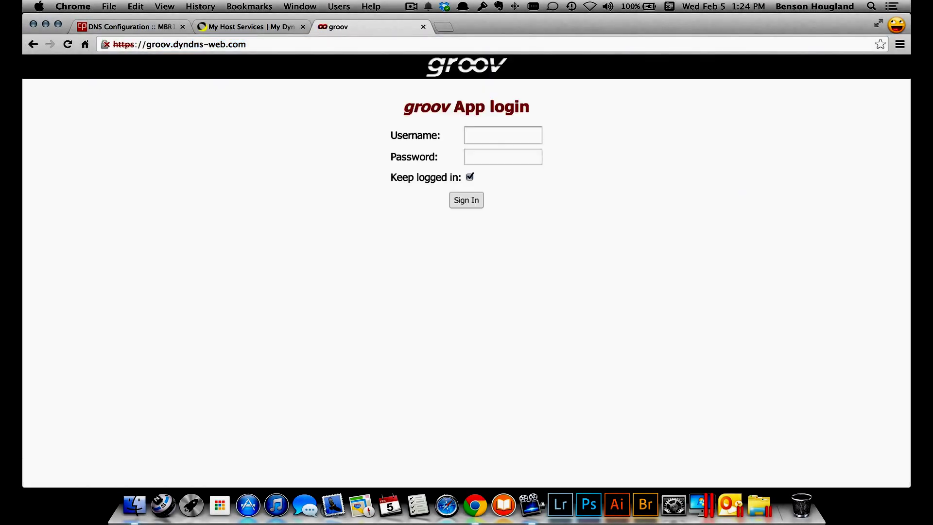
Log in to groov with the username and password
left_click(486, 137)
type("opto")
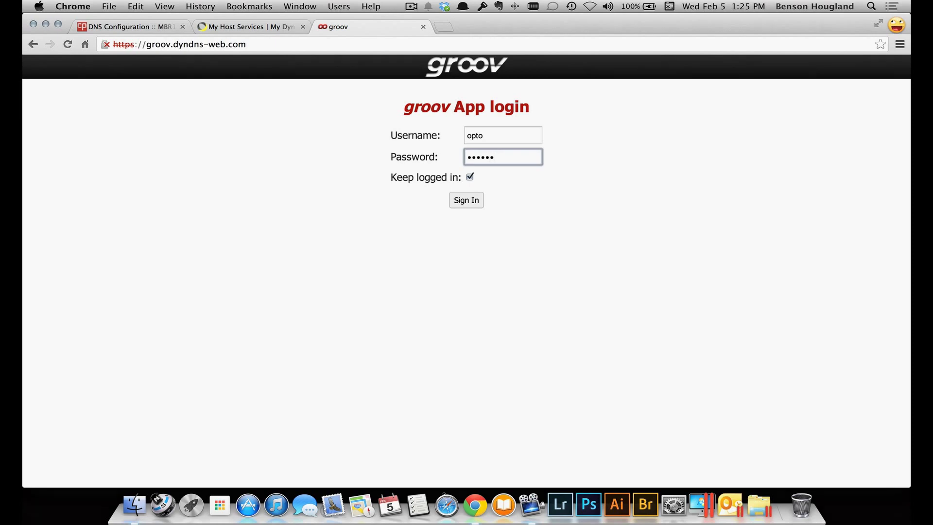
key("Return")
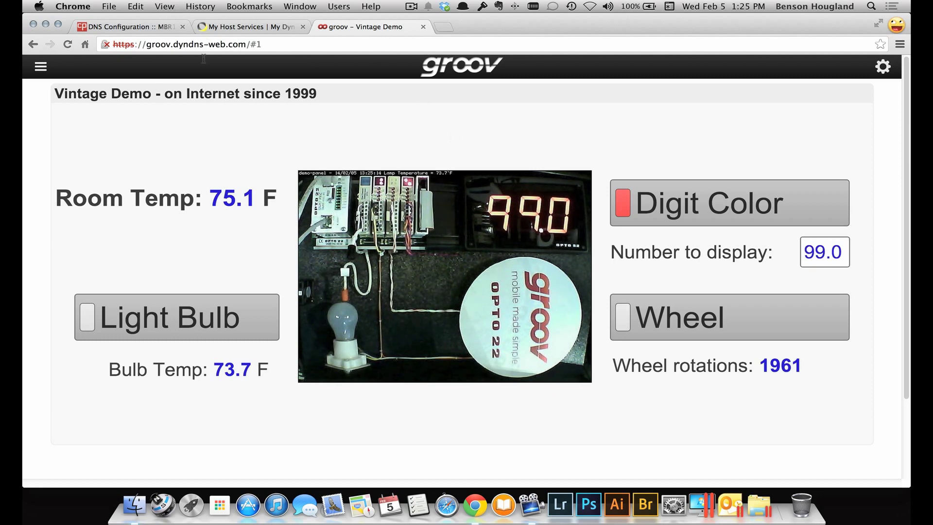
Toggle the light bulb on and off, set Number to display to 22, and start the wheel
left_click(176, 317)
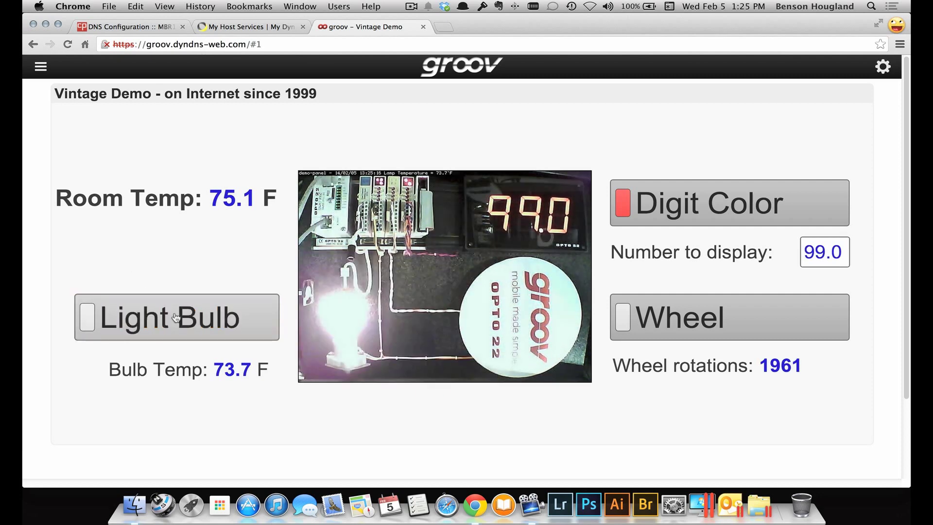
left_click(176, 316)
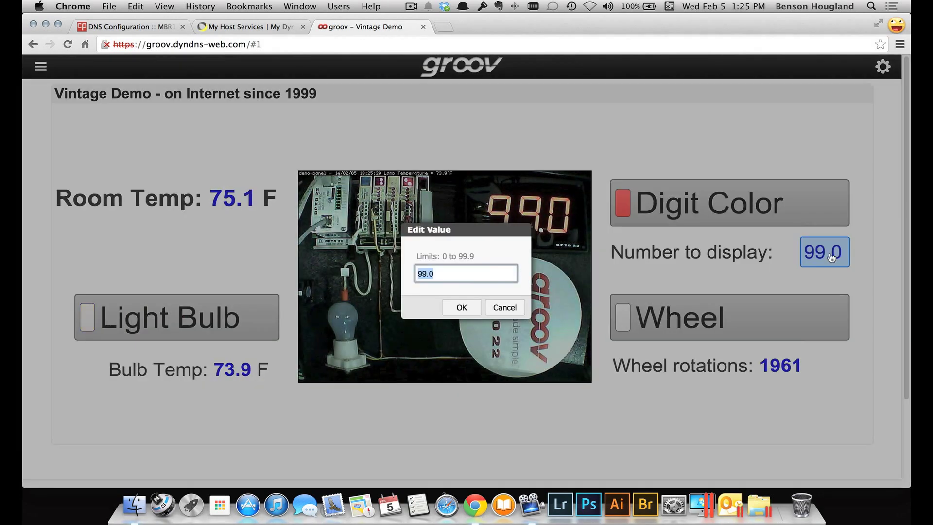
left_click(832, 258)
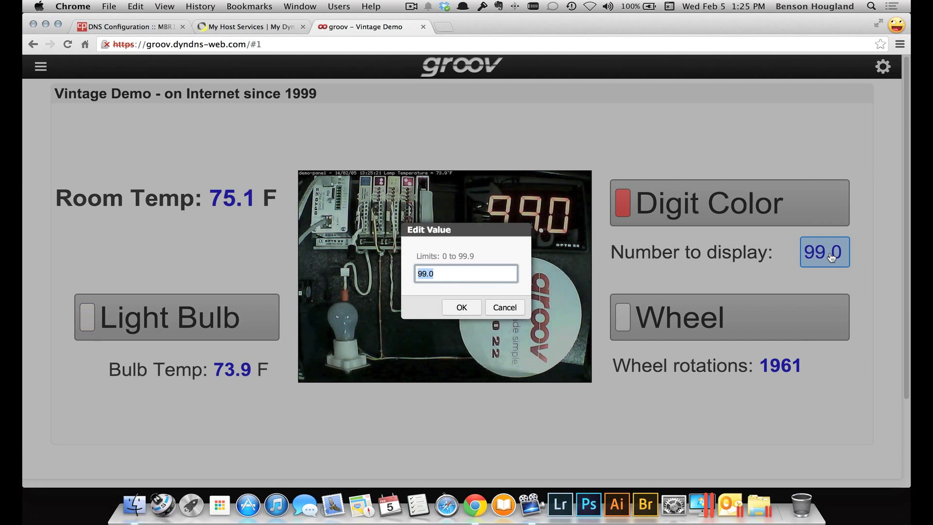
left_click(466, 306)
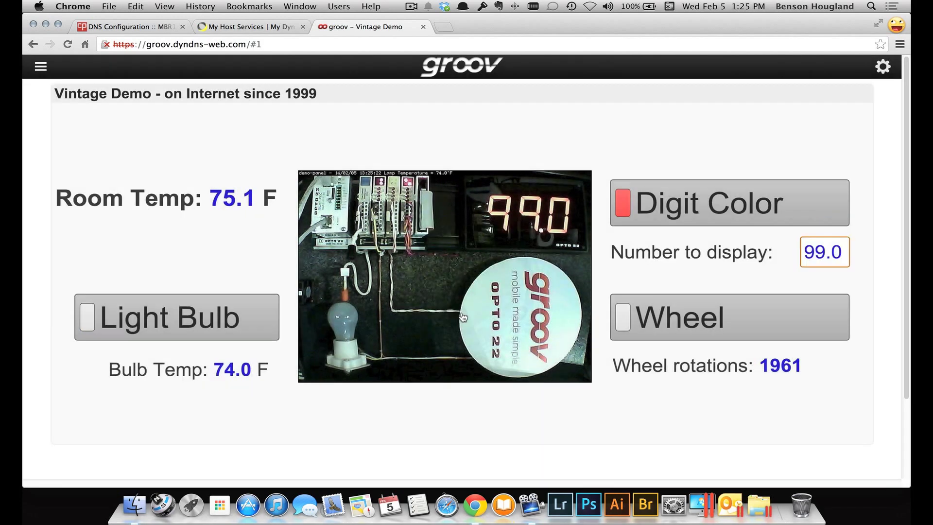
left_click(717, 325)
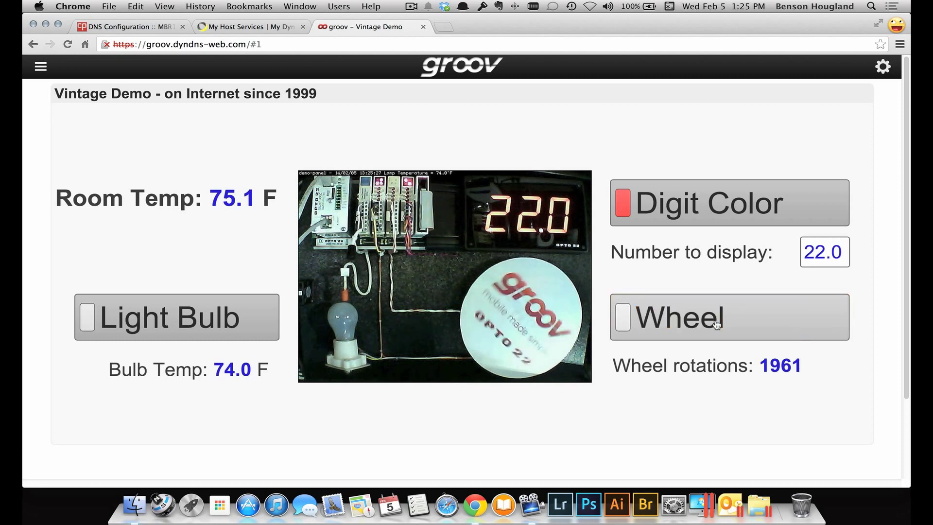